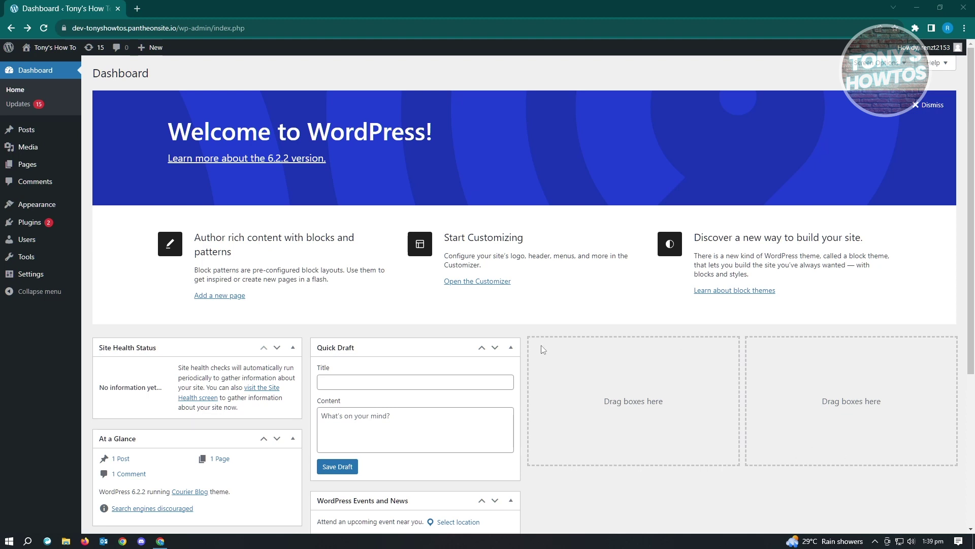
Step: Go to Plugins > Add New to browse plugins available to install
mouse_move(35, 224)
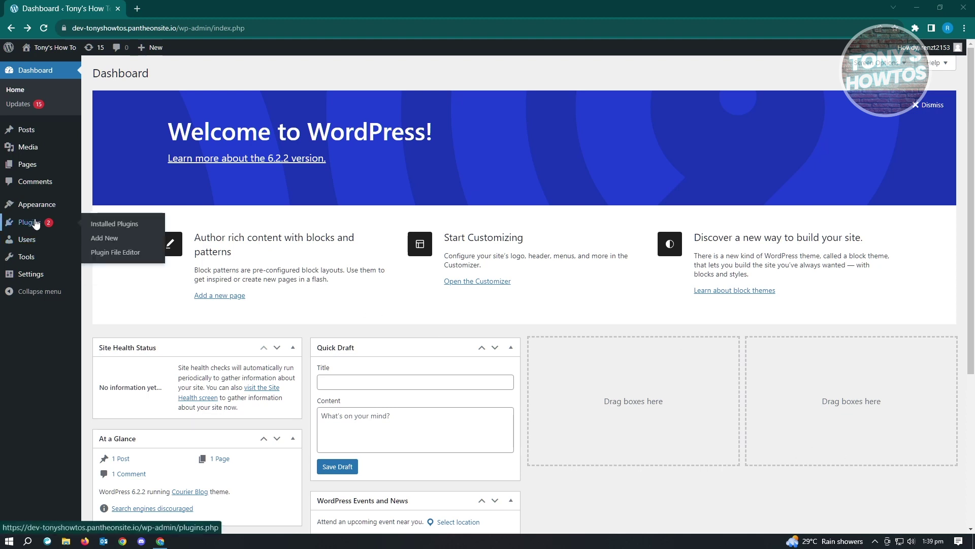
click(104, 243)
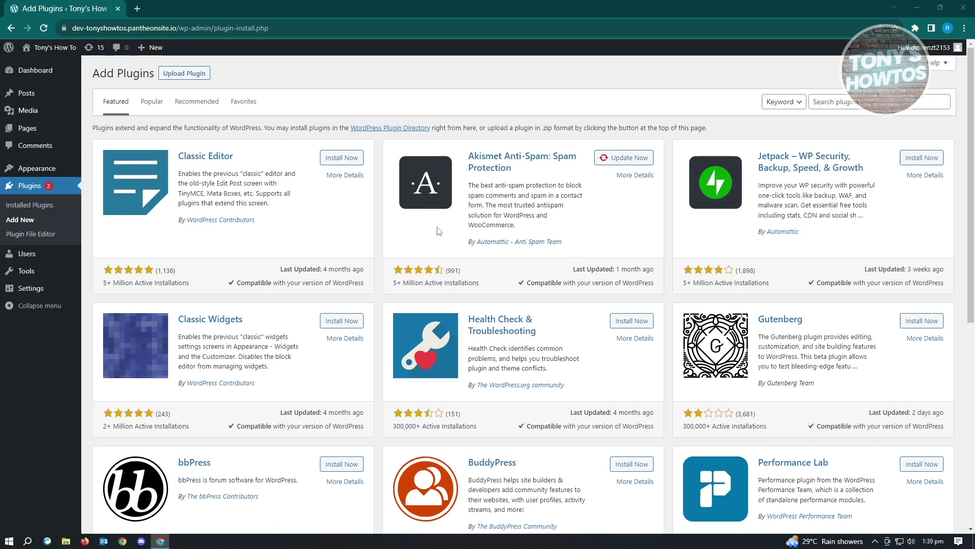
Step: Search the plugin directory for 'wp image zoom', then install and activate WP Image Zoom
click(869, 99)
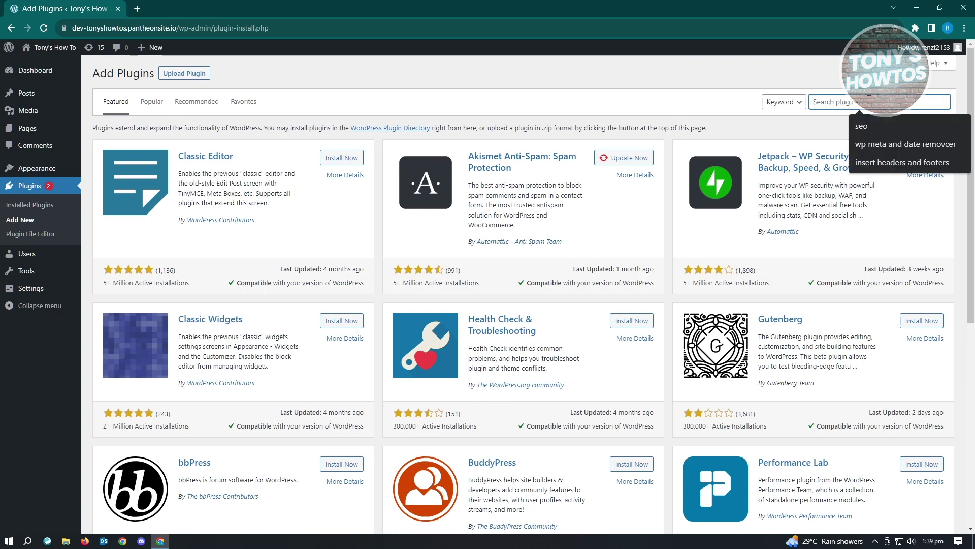
text(w)
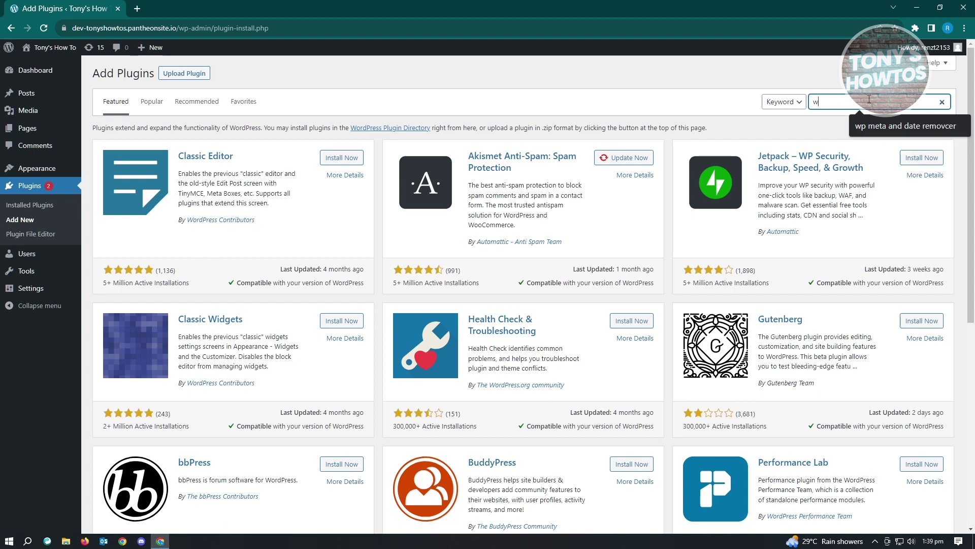
text(p image zoom)
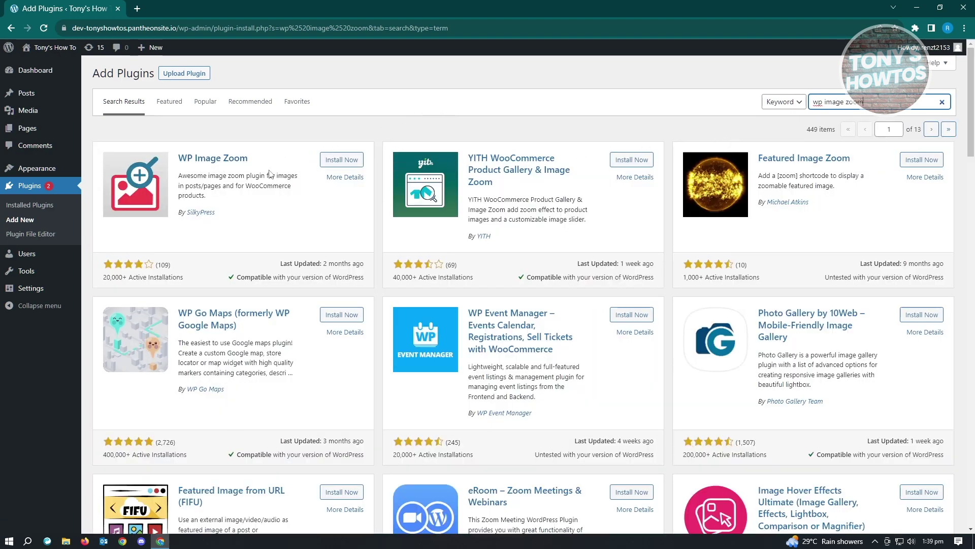
click(340, 160)
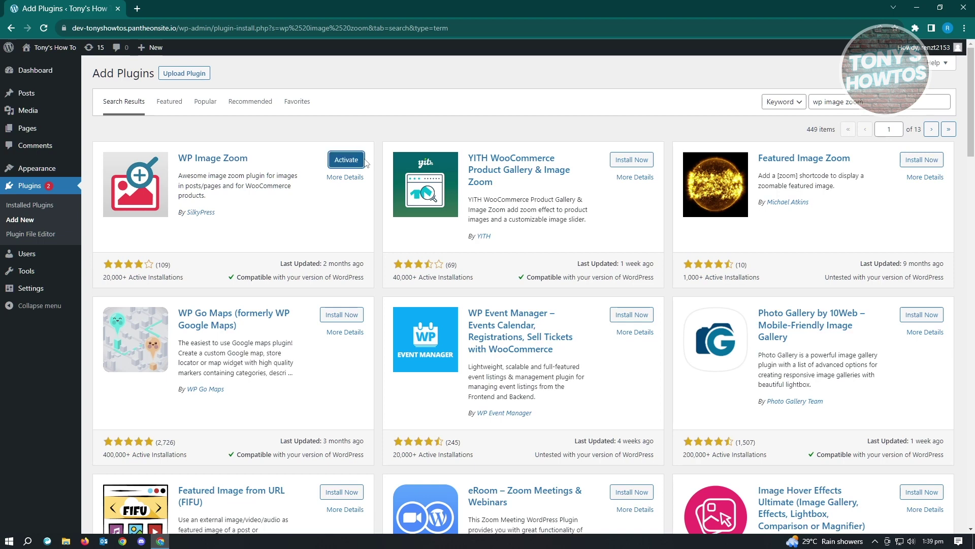
click(351, 161)
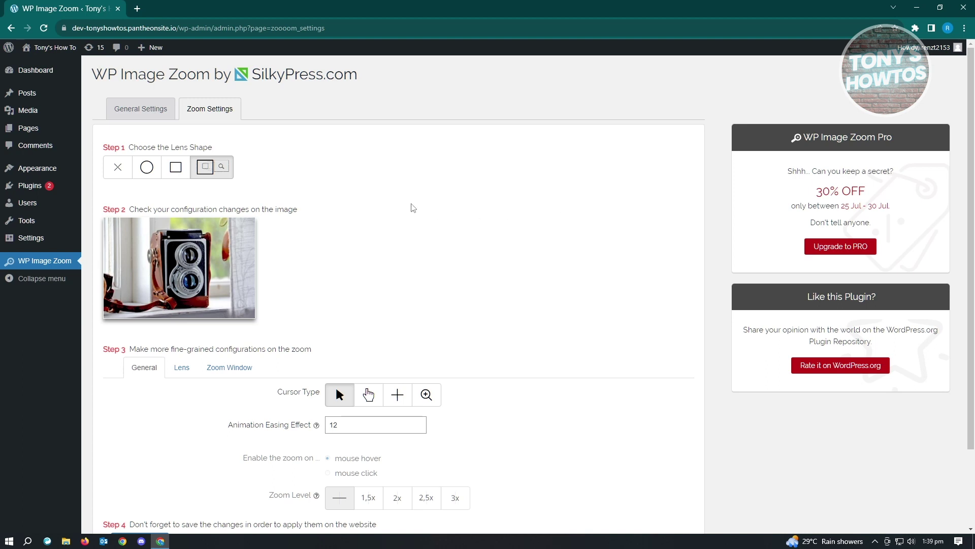
Step: Tick 'Enable the zoom on mobile devices' in WP Image Zoom's General Settings, then return to Zoom Settings
click(153, 110)
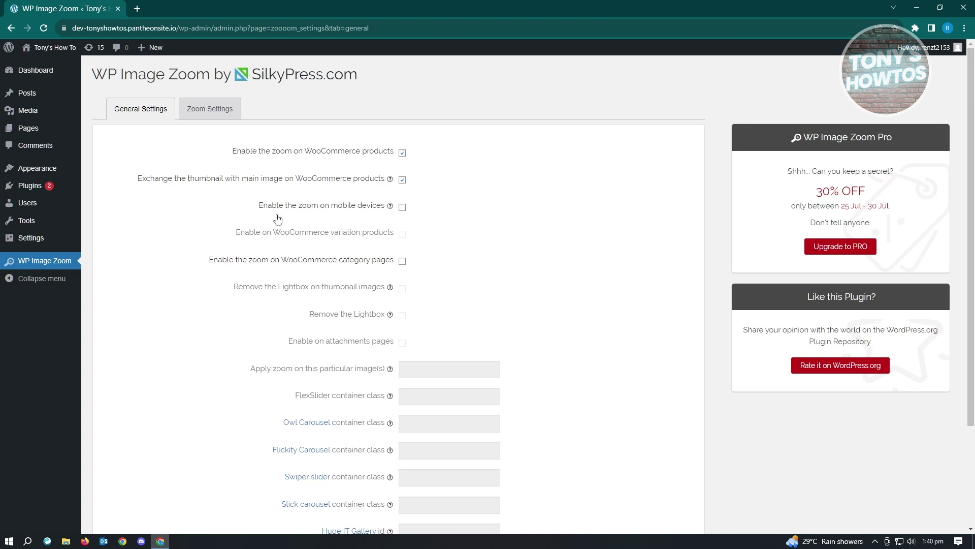
click(402, 207)
scroll(206, 259, down, 3)
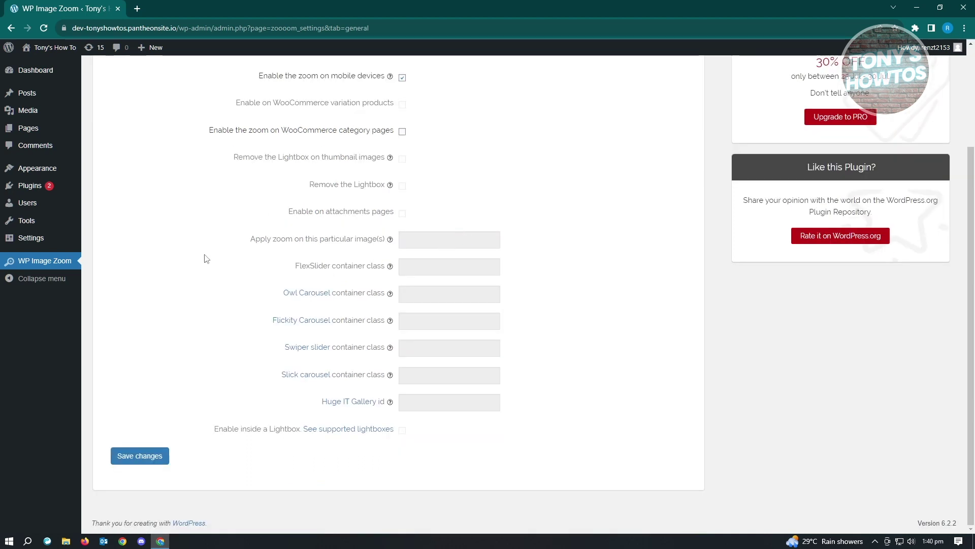
drag(252, 245, 385, 250)
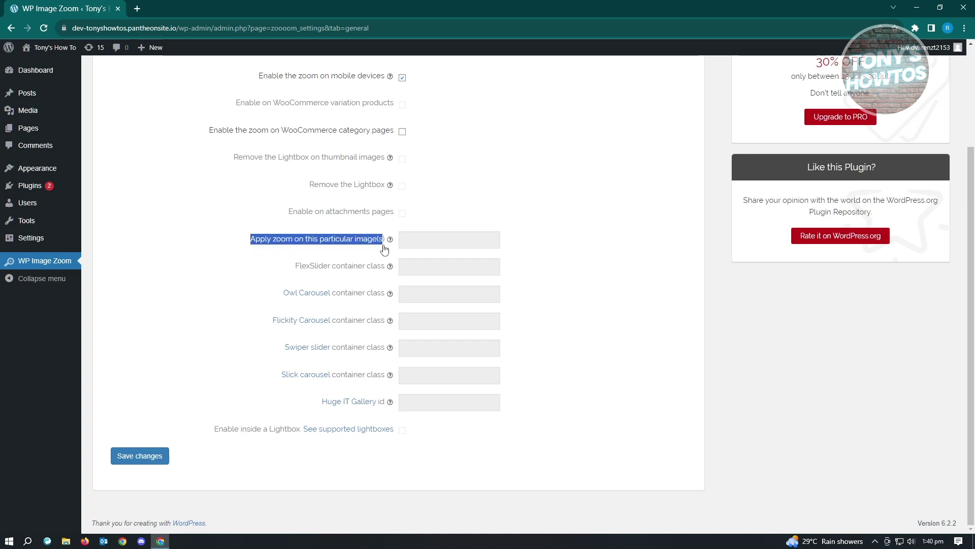
mouse_move(391, 248)
scroll(160, 320, up, 3)
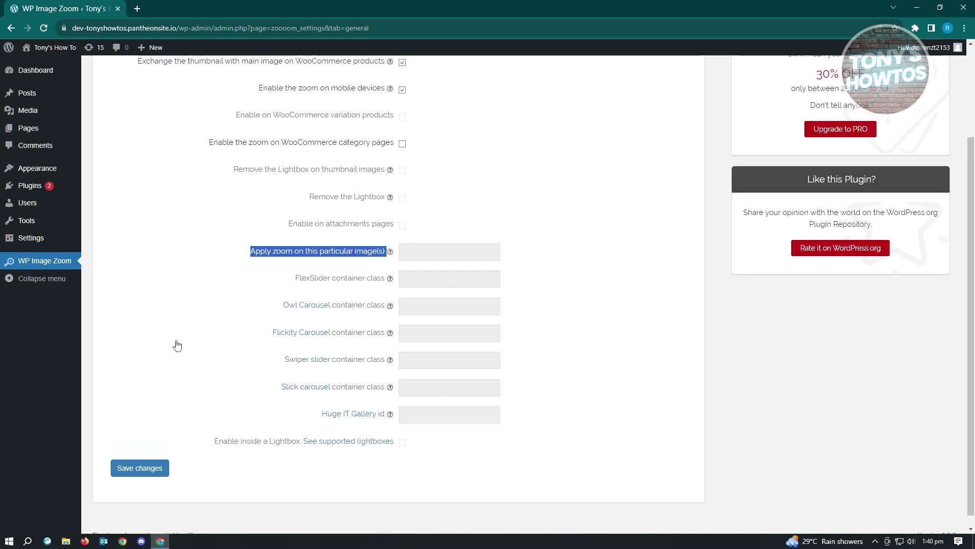
click(208, 108)
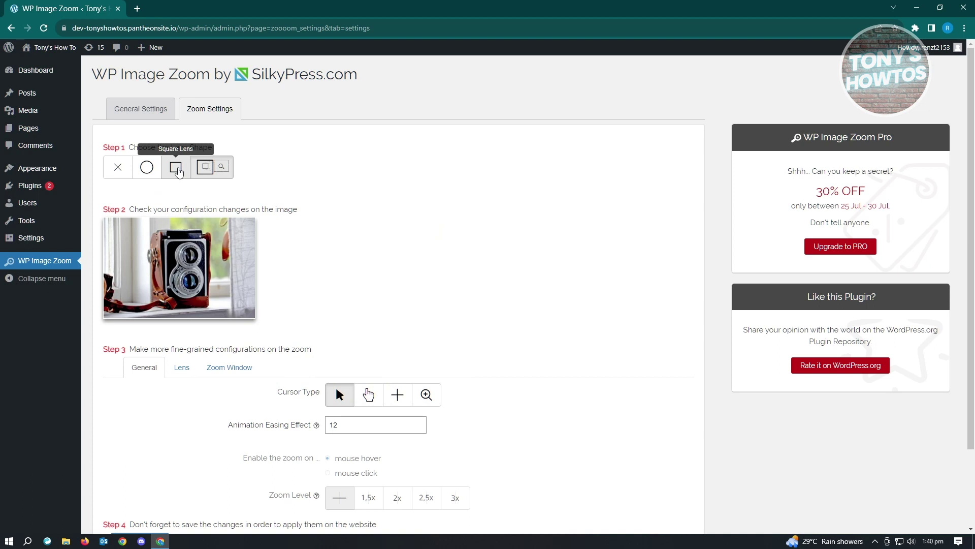
Step: Compare Square, Circle and No Lens on the demo image, then choose With Zoom Window
click(176, 169)
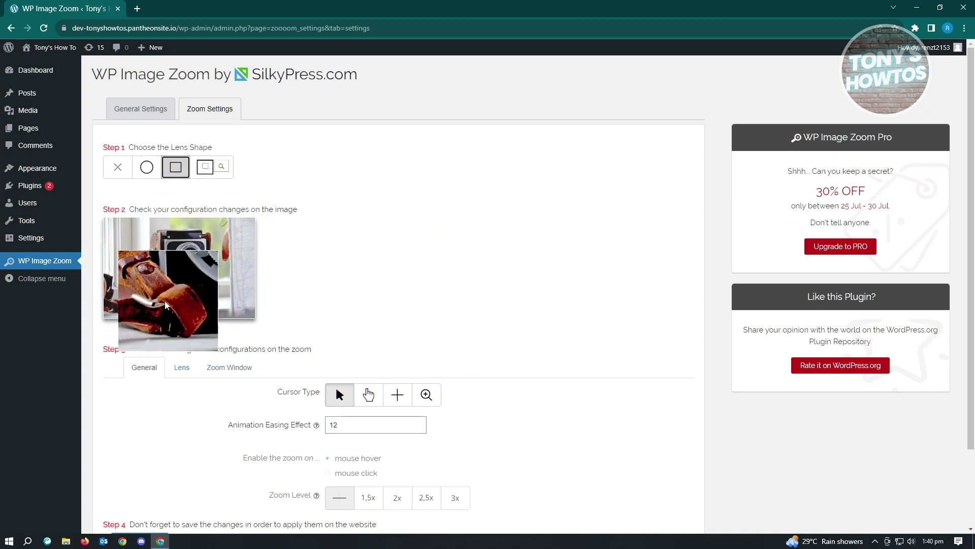
click(147, 167)
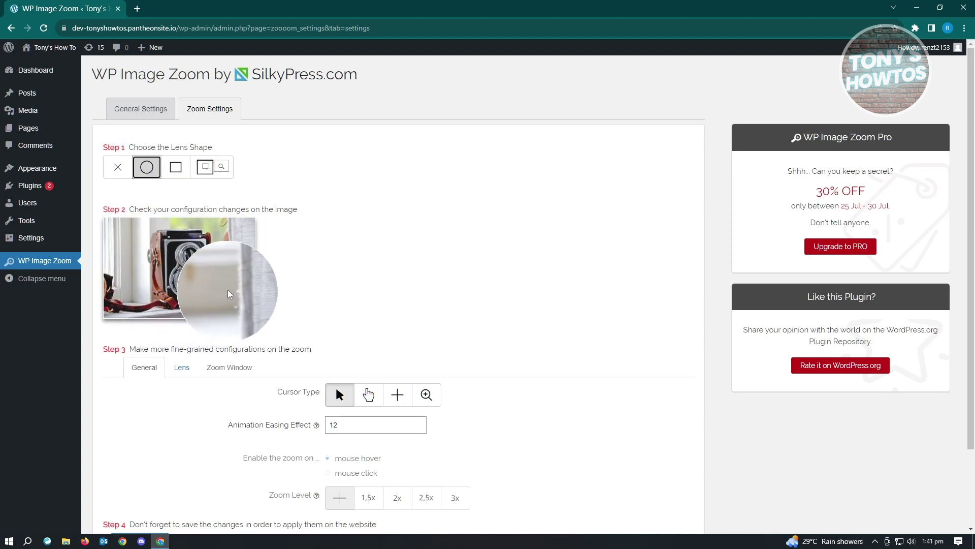
click(120, 169)
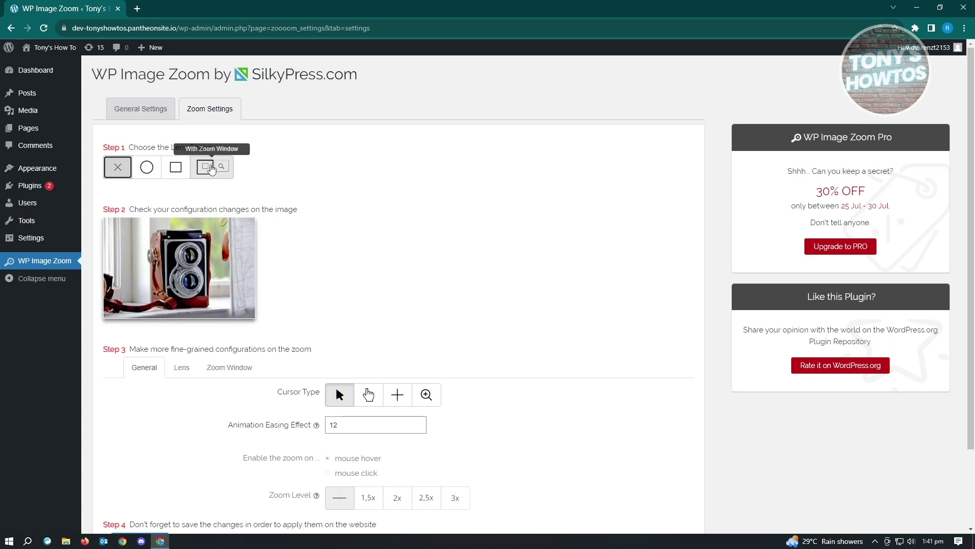
click(214, 171)
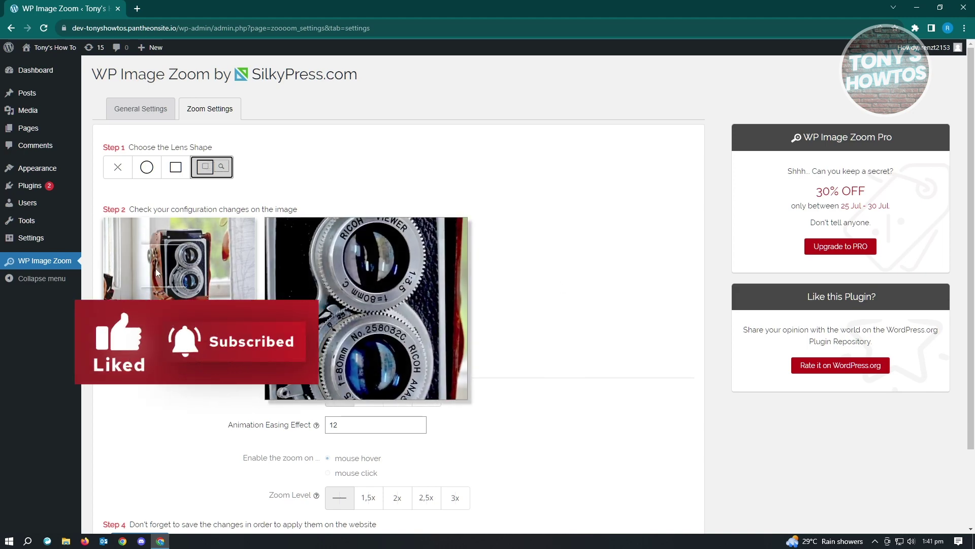
scroll(533, 270, down, 2)
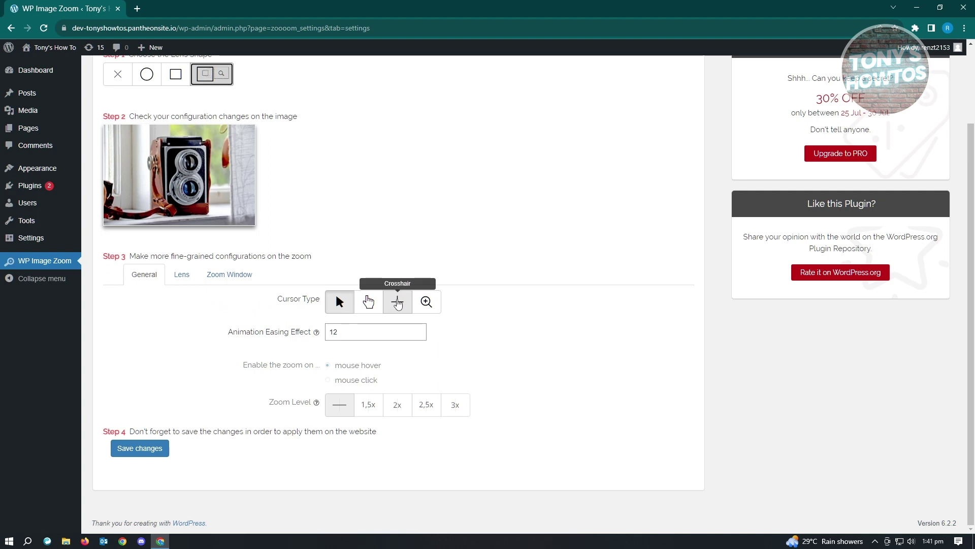
Step: Choose the magnifier cursor type for zoomable images
click(426, 302)
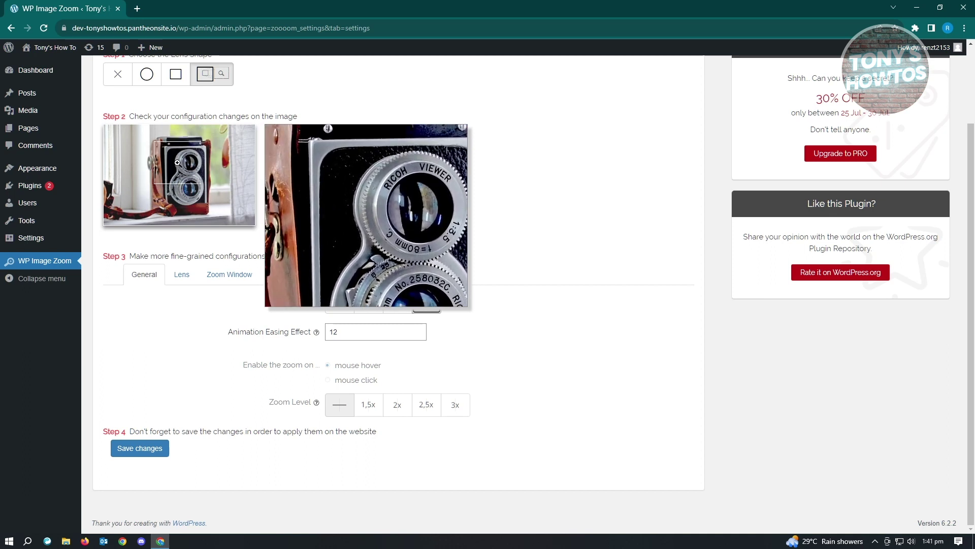
click(369, 302)
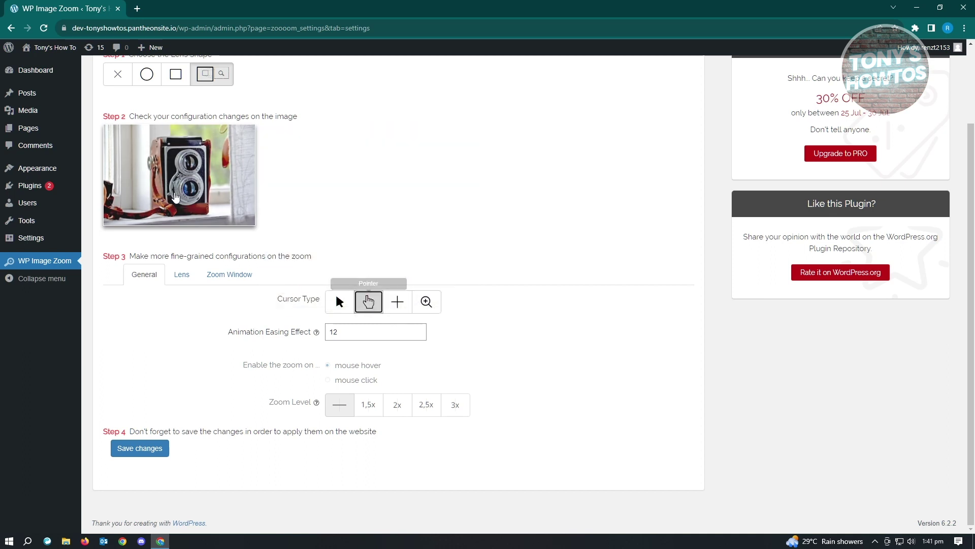
click(426, 302)
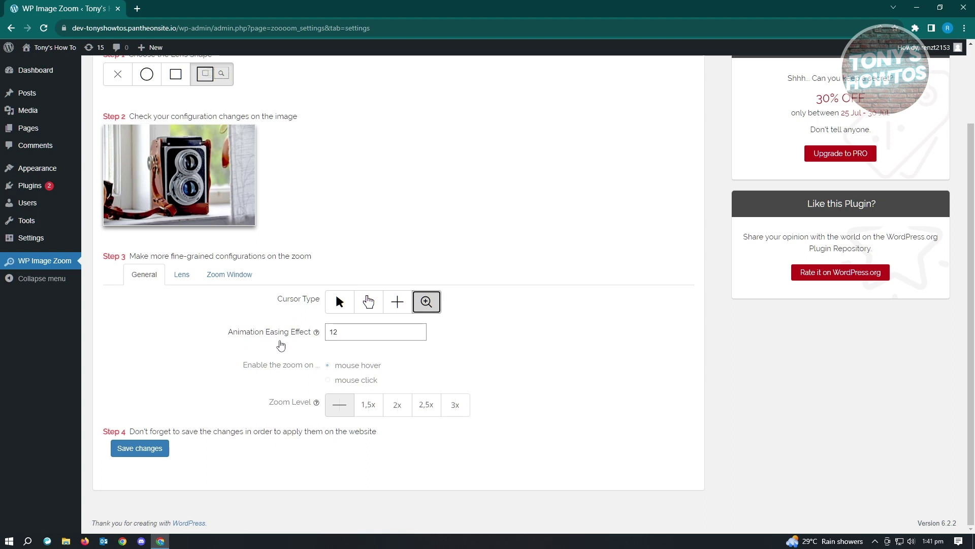
Step: Set the zoom level to 1,5x and save the zoom settings
double_click(367, 335)
mouse_move(316, 337)
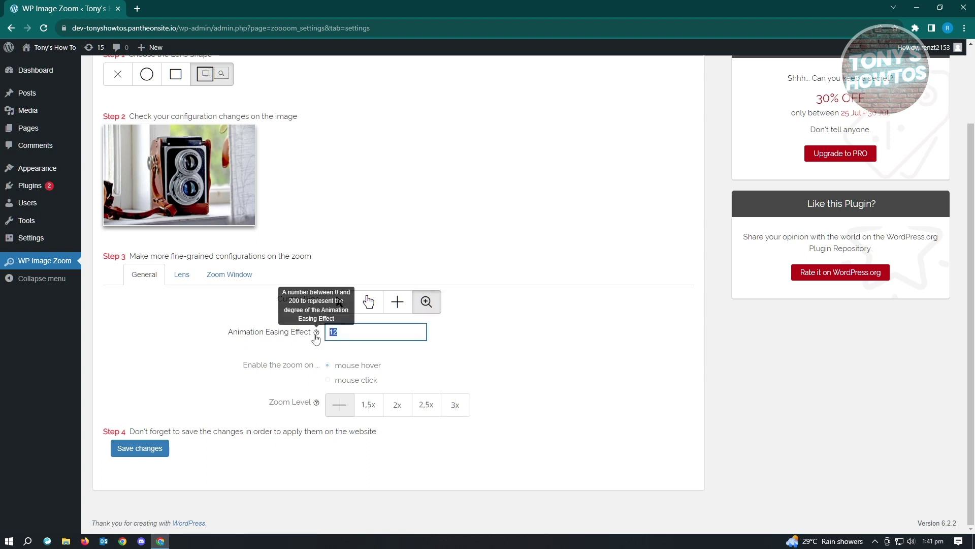
text(5)
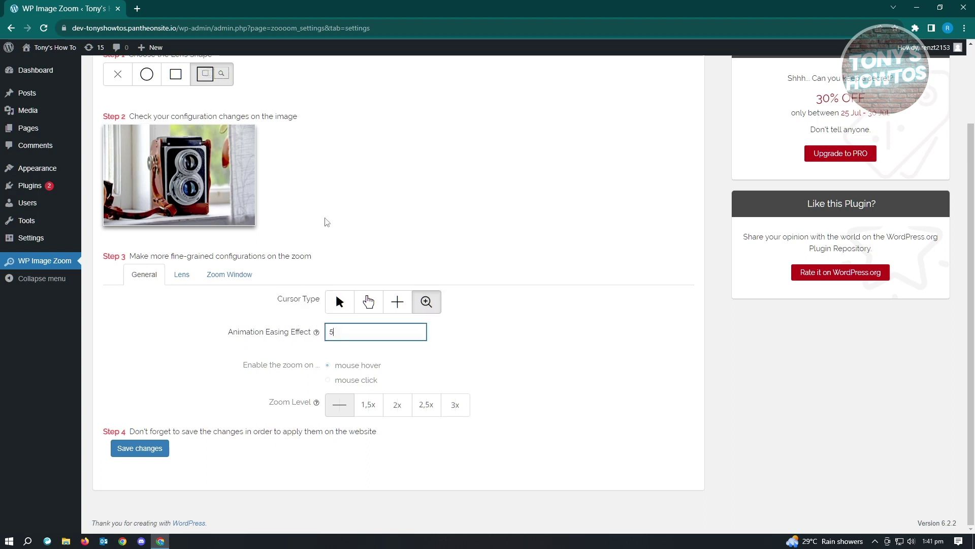
mouse_move(199, 190)
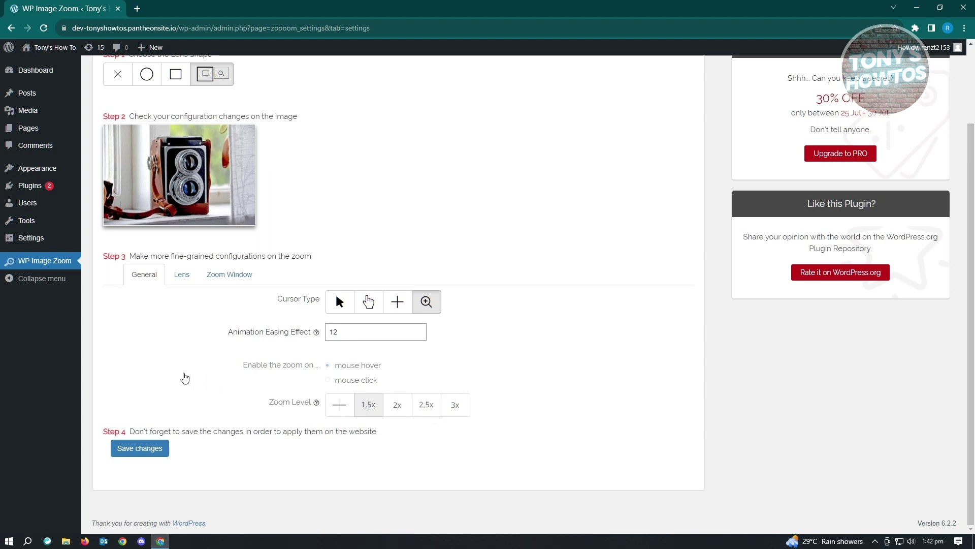
scroll(177, 387, up, 3)
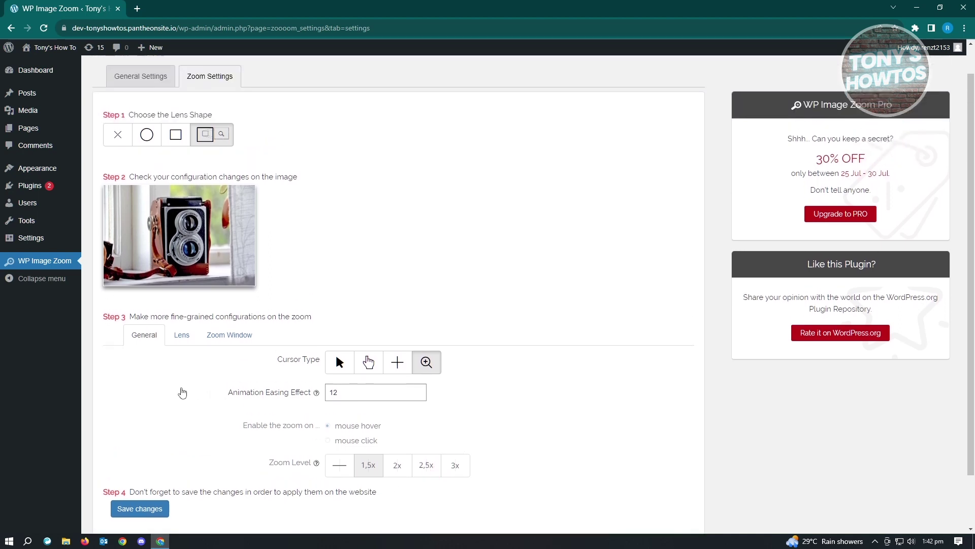
scroll(183, 392, down, 3)
click(140, 448)
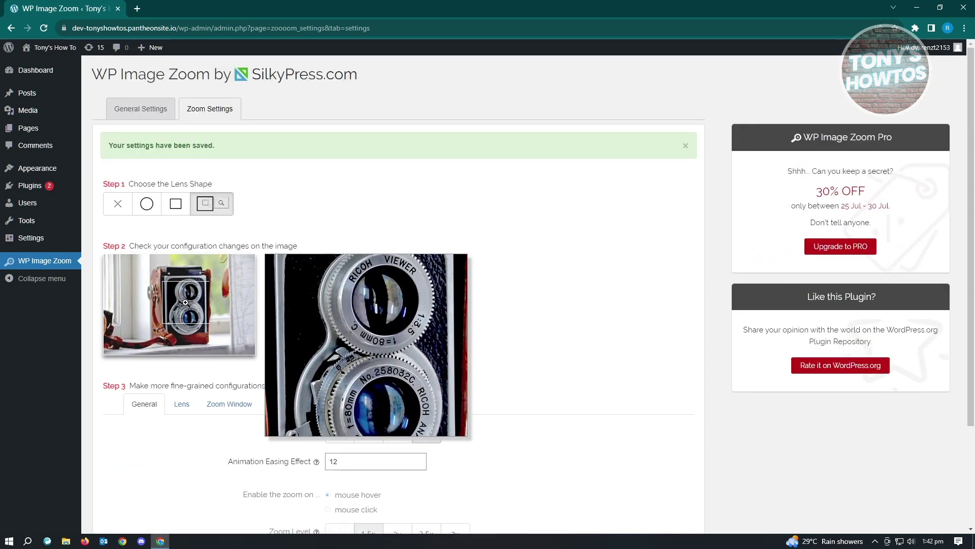
Step: Open the 'Hello world!' post from the Posts list for editing
mouse_move(34, 94)
click(33, 94)
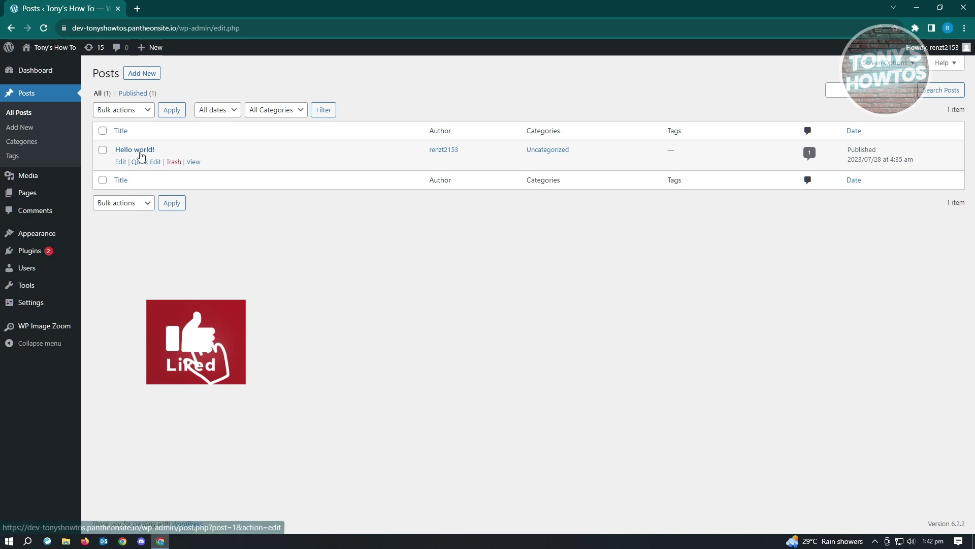
click(137, 150)
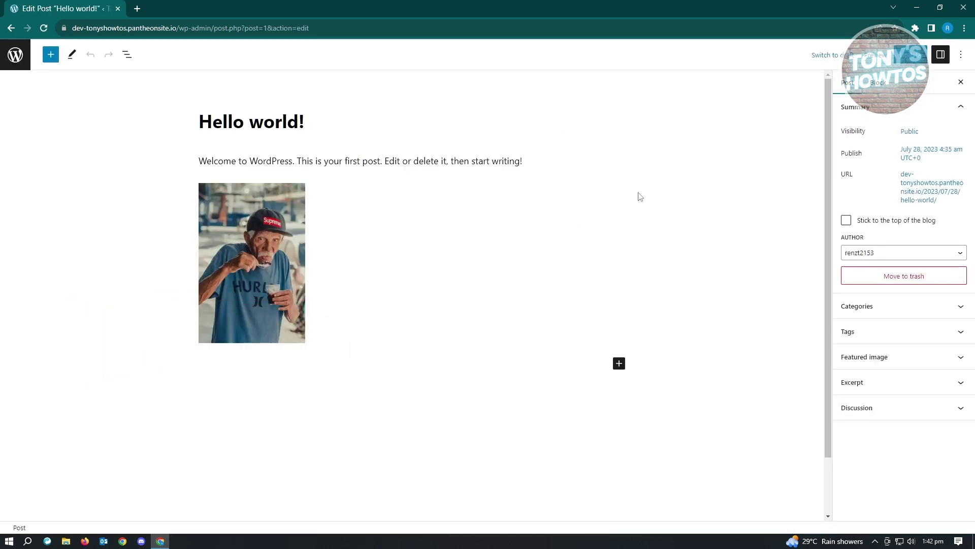
Step: Apply the 'with Zoom' style to the post's image and update the post
click(232, 252)
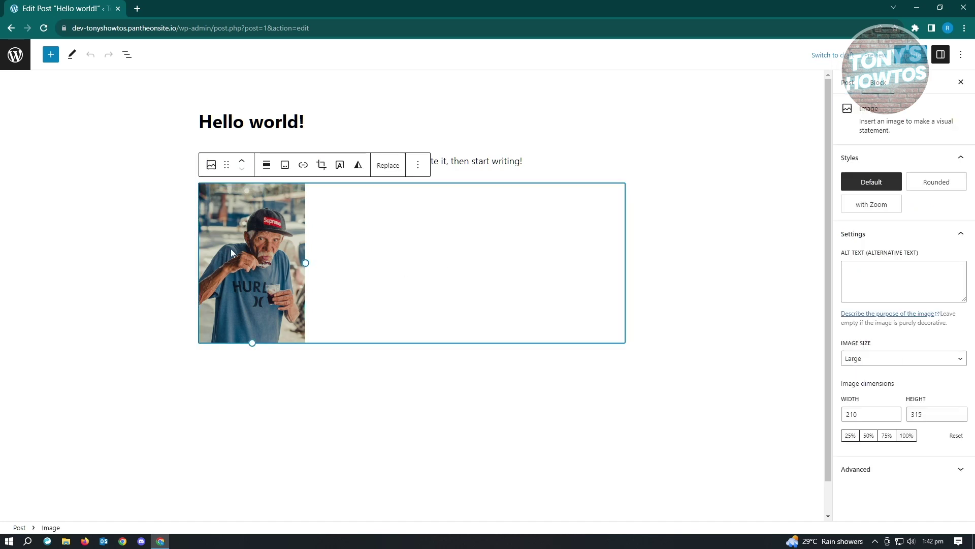
click(663, 250)
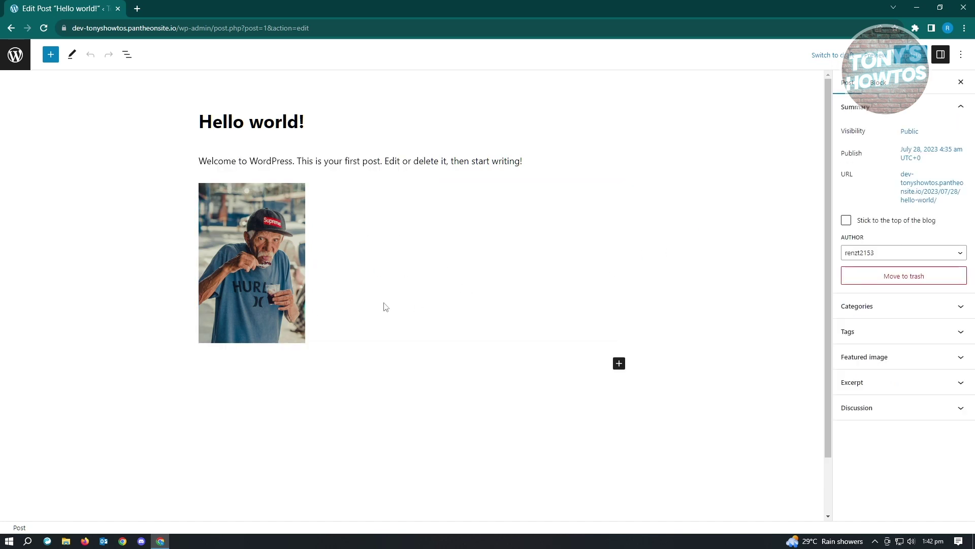
click(269, 275)
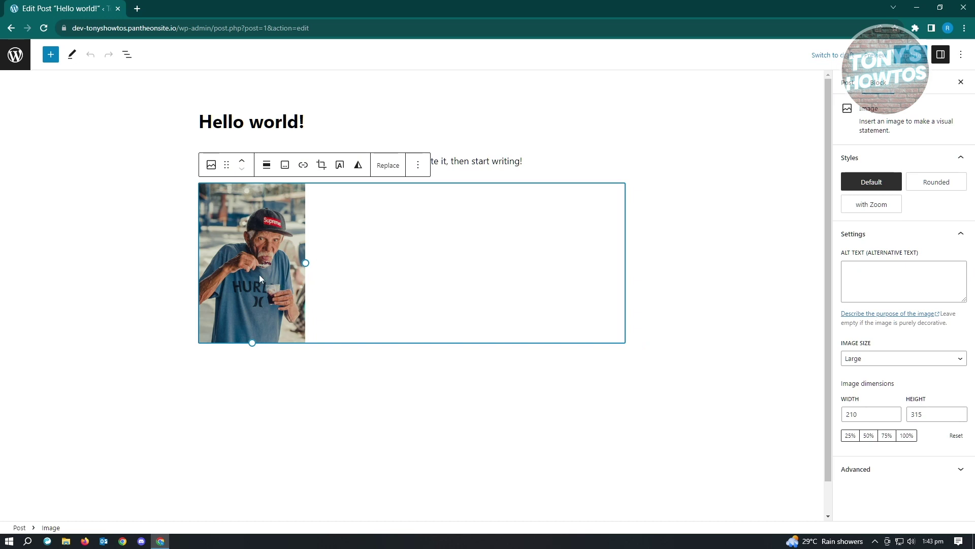
click(328, 409)
click(273, 228)
click(881, 210)
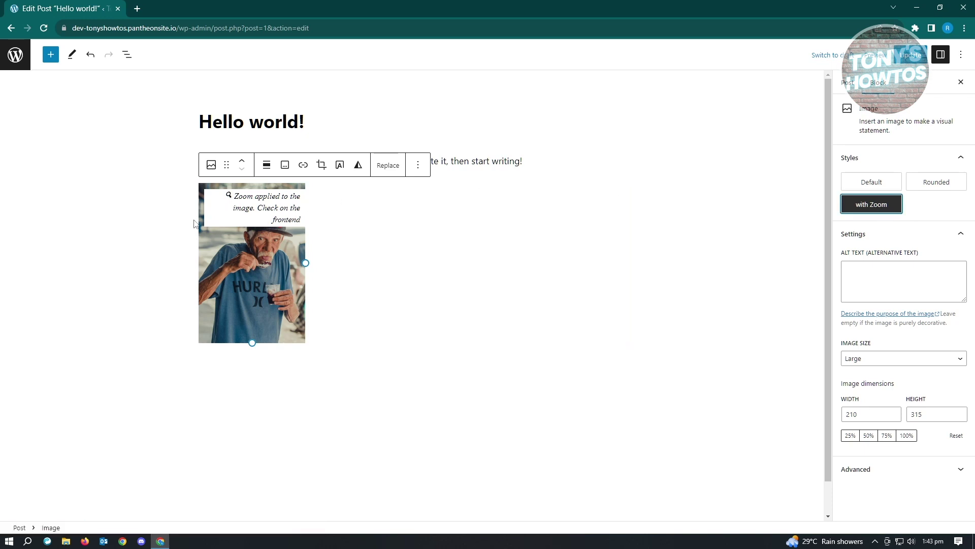
click(922, 56)
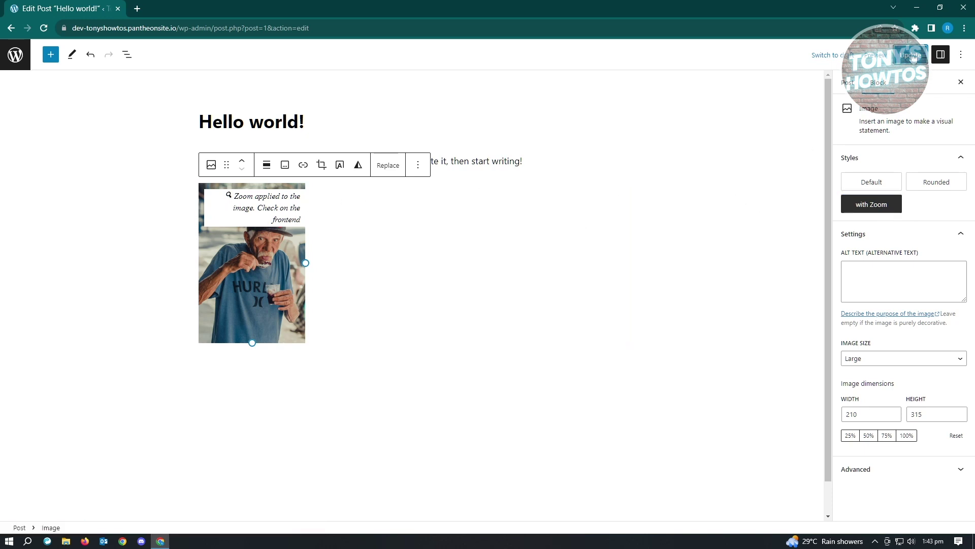
right_click(877, 61)
key(Escape)
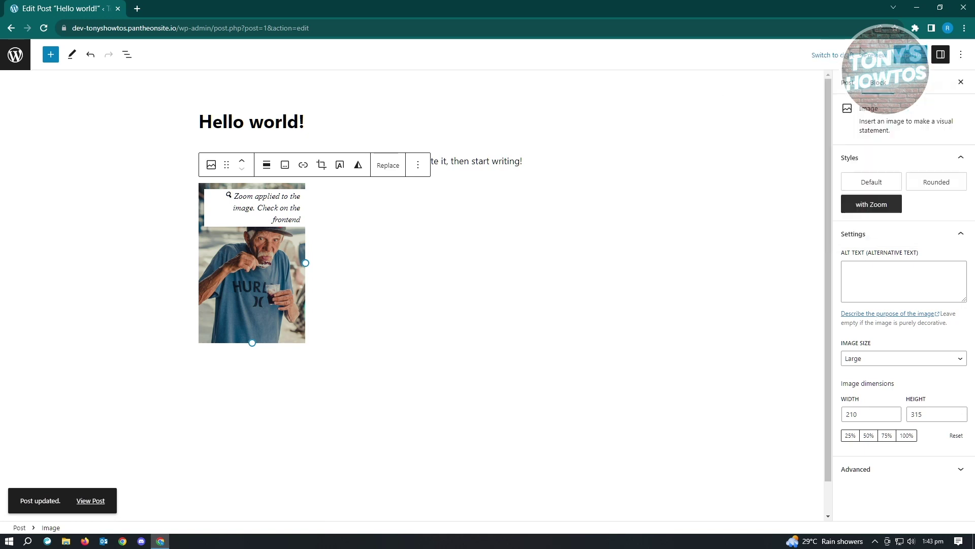
click(878, 61)
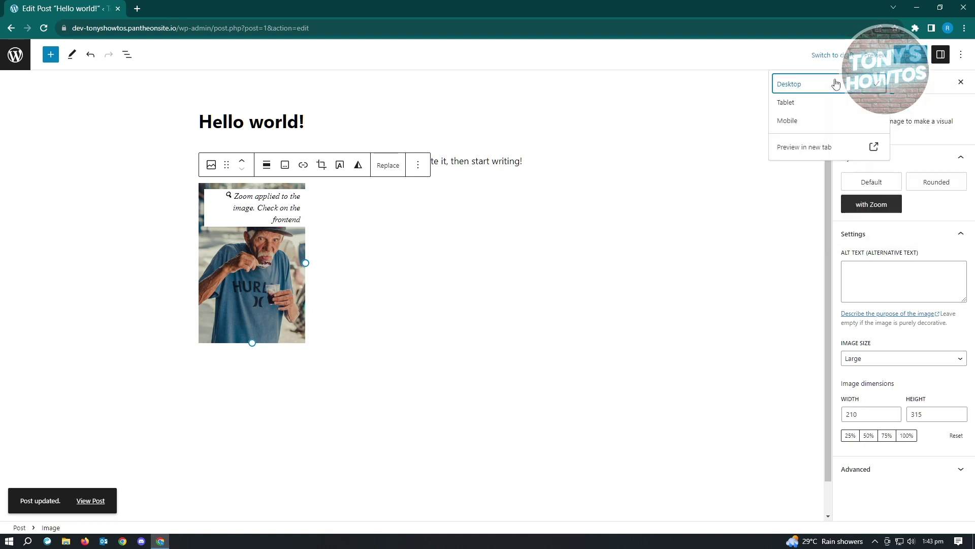
Step: Preview the 'Hello world!' post in a new tab and check the image's magnified zoom window
click(827, 147)
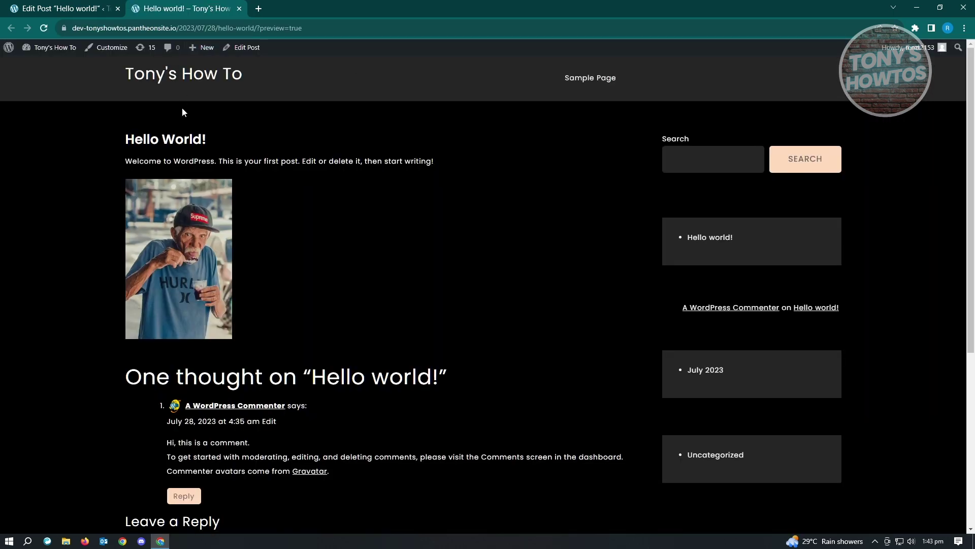
mouse_move(196, 223)
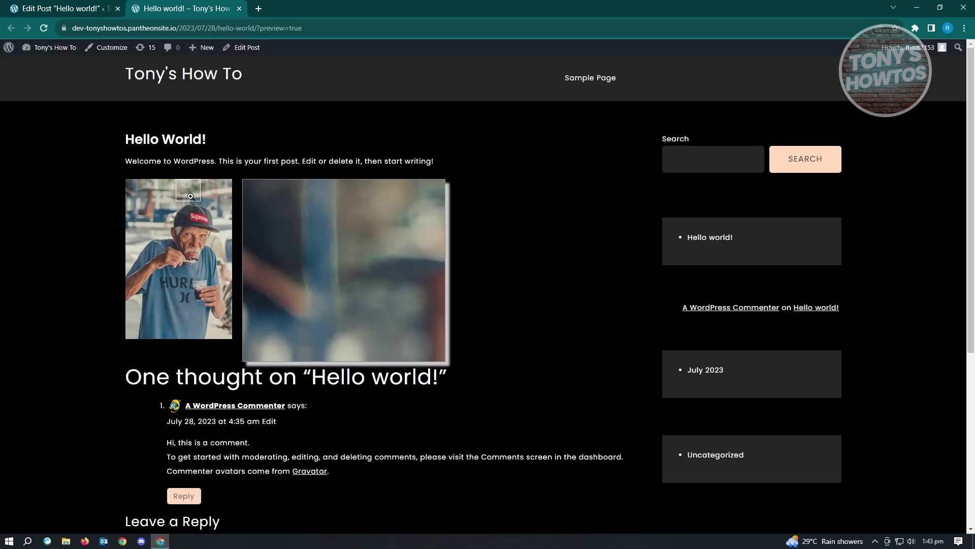